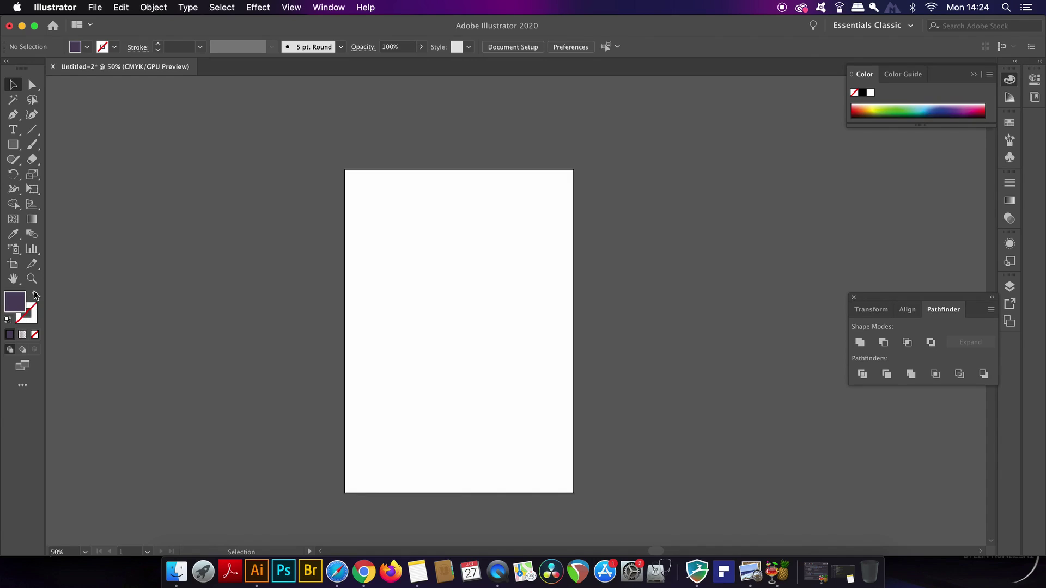
Step: Draw a 210 × 297 mm rectangle over the artboard with dark purple fill and no stroke
left_click(34, 295)
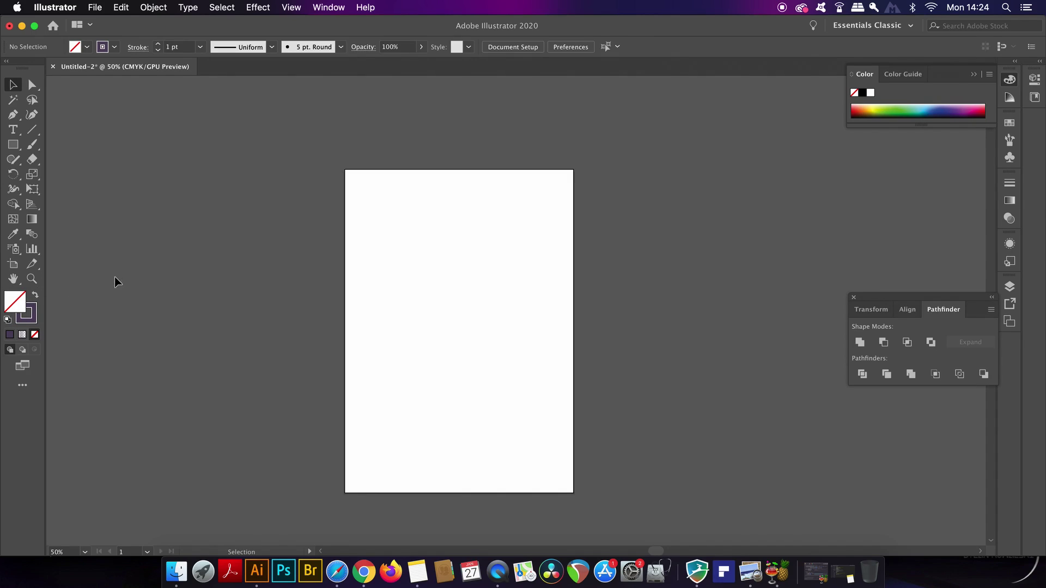
key("m")
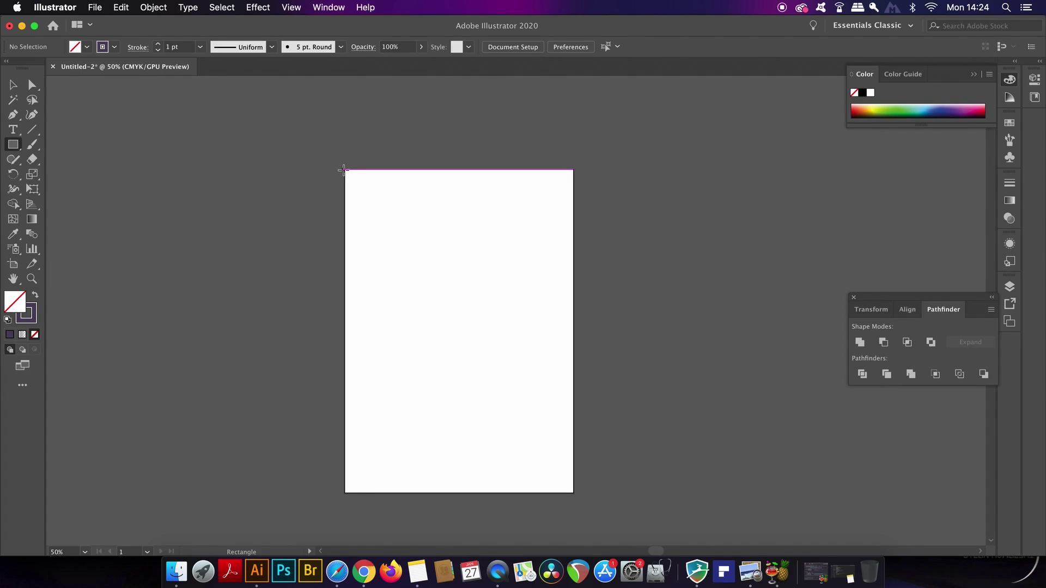
left_click_drag(345, 170, 574, 493)
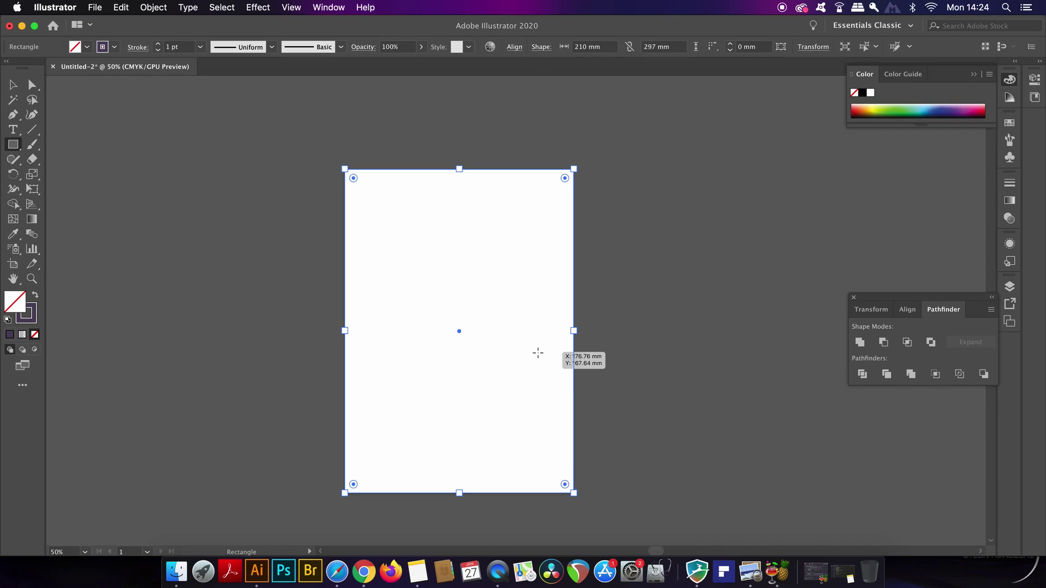
key("shift+x")
key("v")
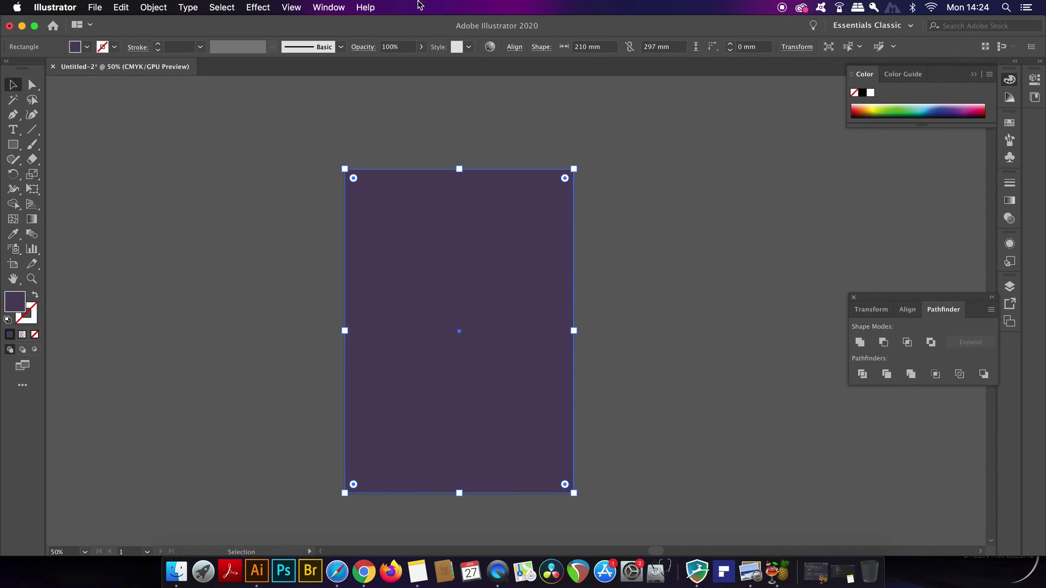
Step: Apply a freeform gradient and draw a curved line of colour stops down the rectangle
left_click(1011, 201)
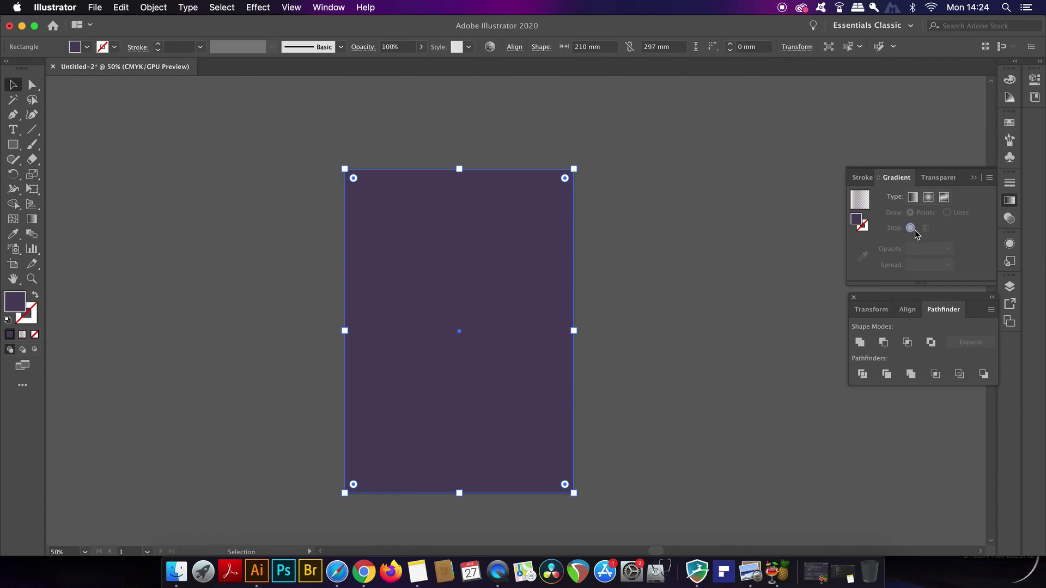
left_click(945, 197)
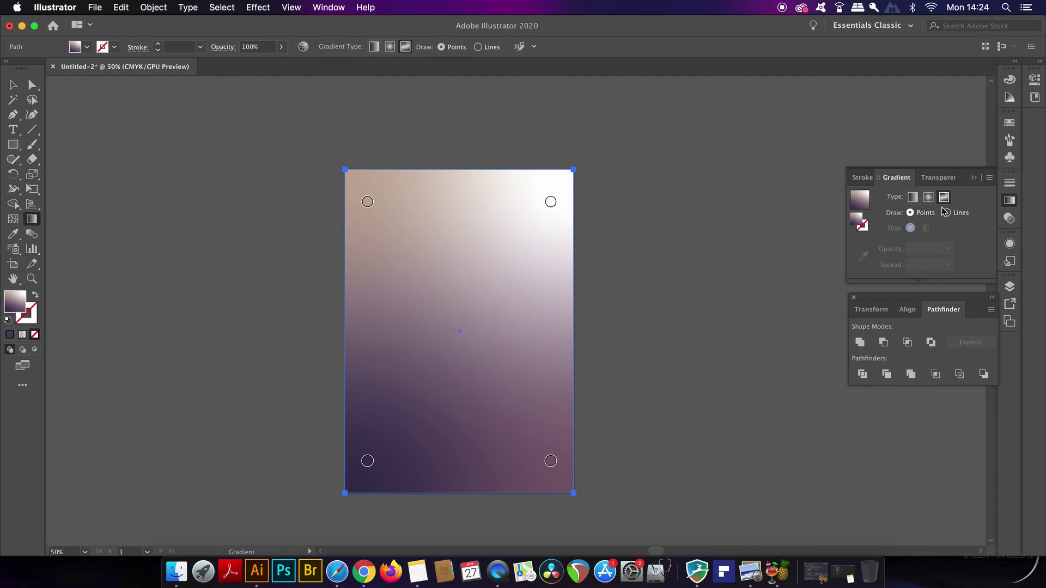
left_click(947, 214)
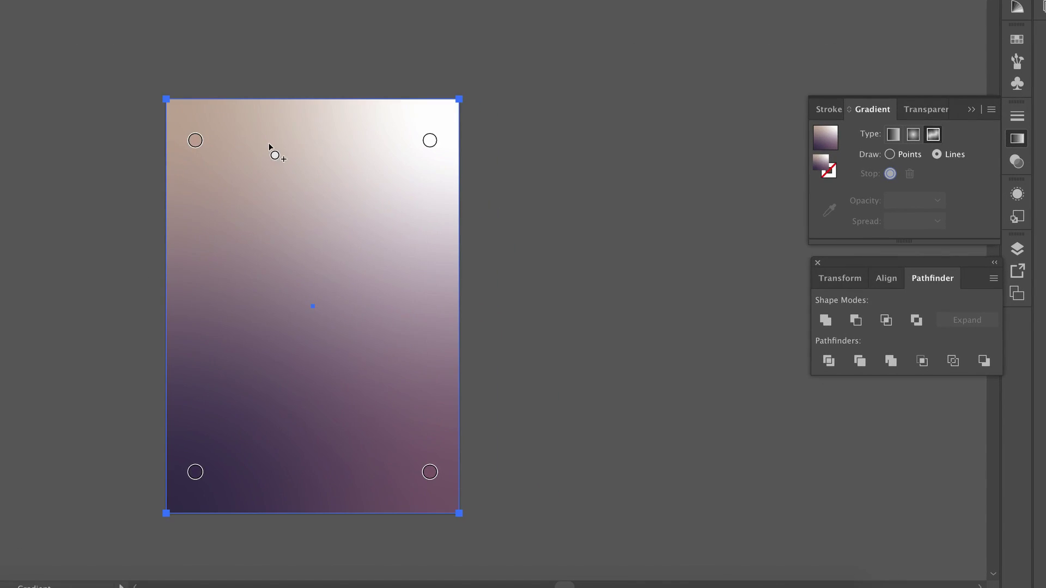
left_click(267, 142)
left_click(227, 190)
left_click(191, 267)
left_click(190, 336)
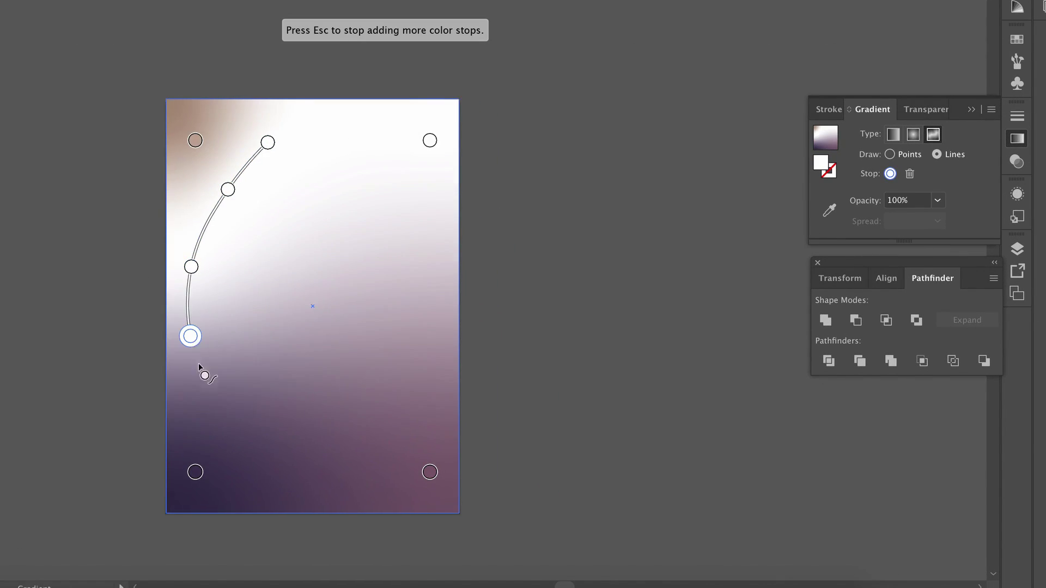
left_click(204, 372)
left_click(272, 448)
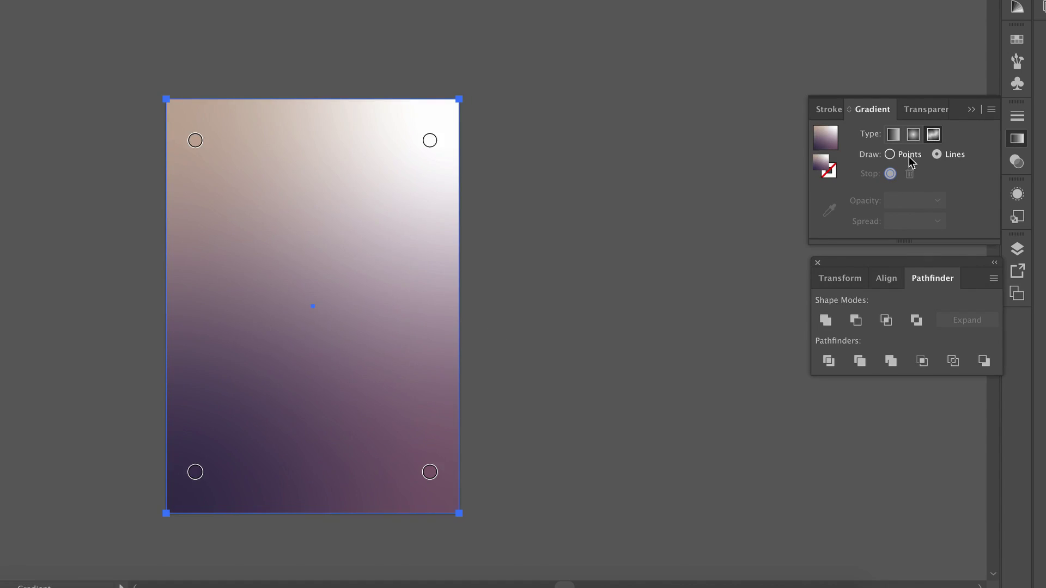
Step: Remove the bottom-left point, move the bottom-right point inward, and tune the colours to blue-grey and pale teal
left_click(909, 157)
left_click_drag(195, 472, 156, 509)
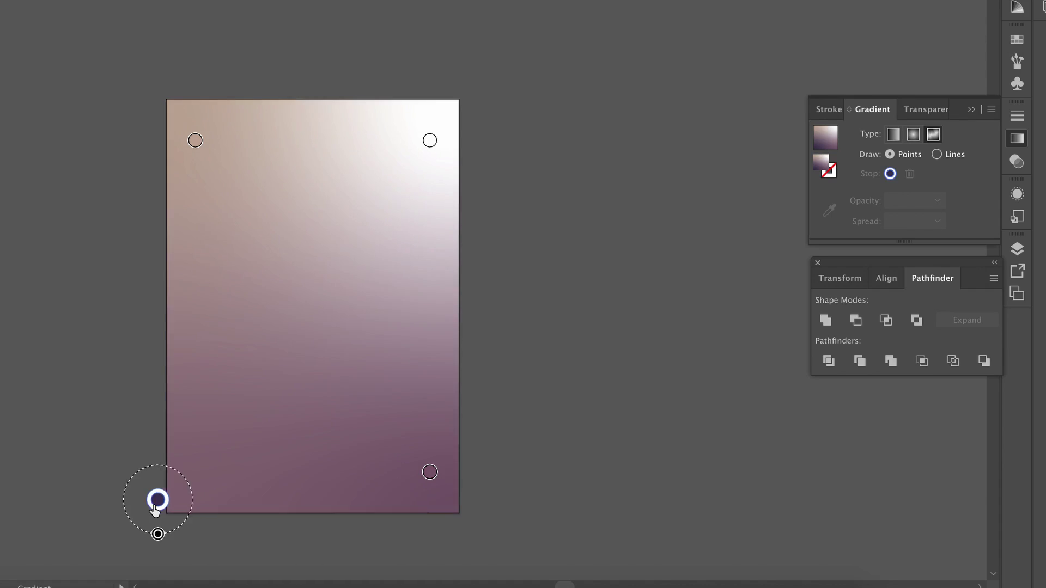
left_click_drag(430, 473, 315, 420)
double_click(315, 420)
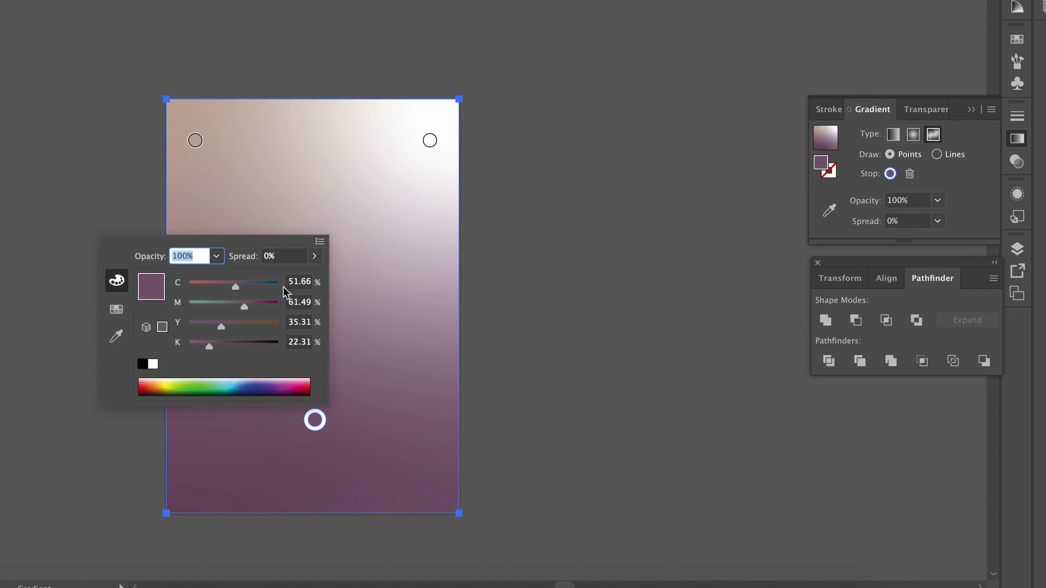
mouse_move(236, 307)
left_mouse_down()
mouse_move(205, 308)
mouse_move(230, 290)
left_mouse_up()
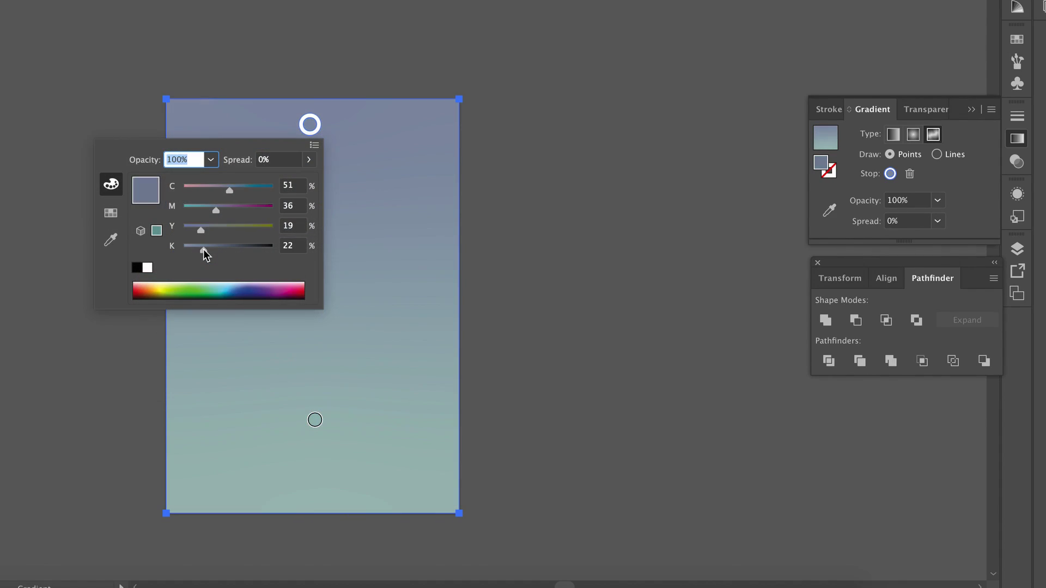
left_click_drag(203, 250, 201, 250)
left_click(101, 101)
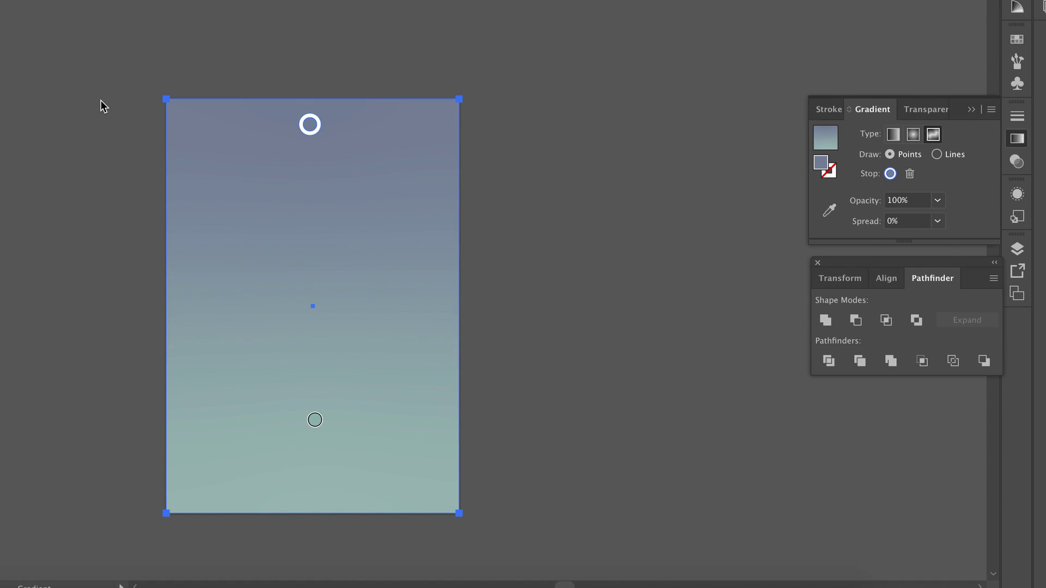
key("v")
left_click(110, 130)
left_click(325, 436)
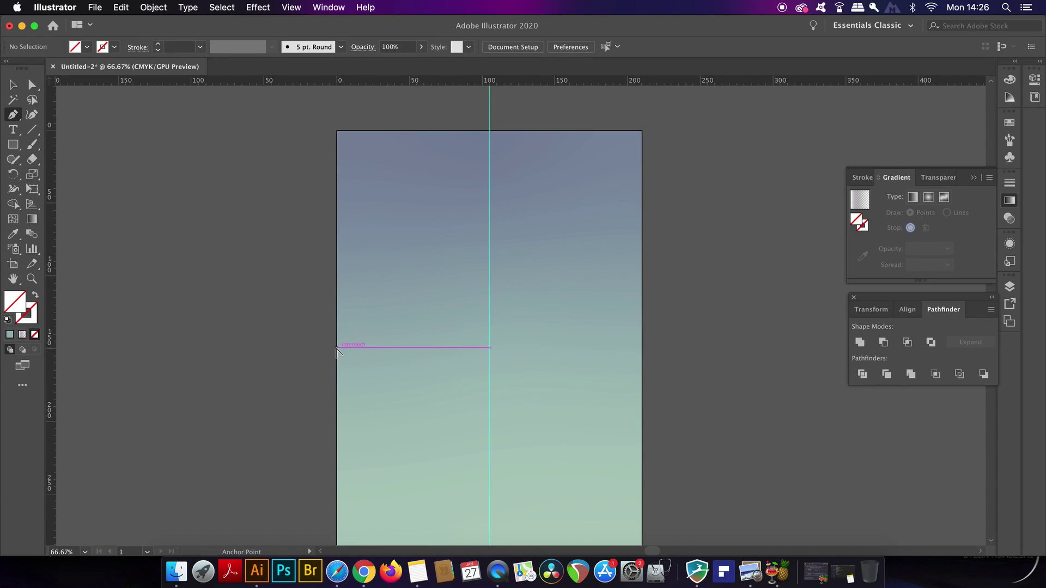
Step: At 100% zoom, start the Pen outline at the left edge and climb the left slope to the peak
key("super+1")
scroll(339, 349, "up", 2)
scroll(339, 349, "right", 1)
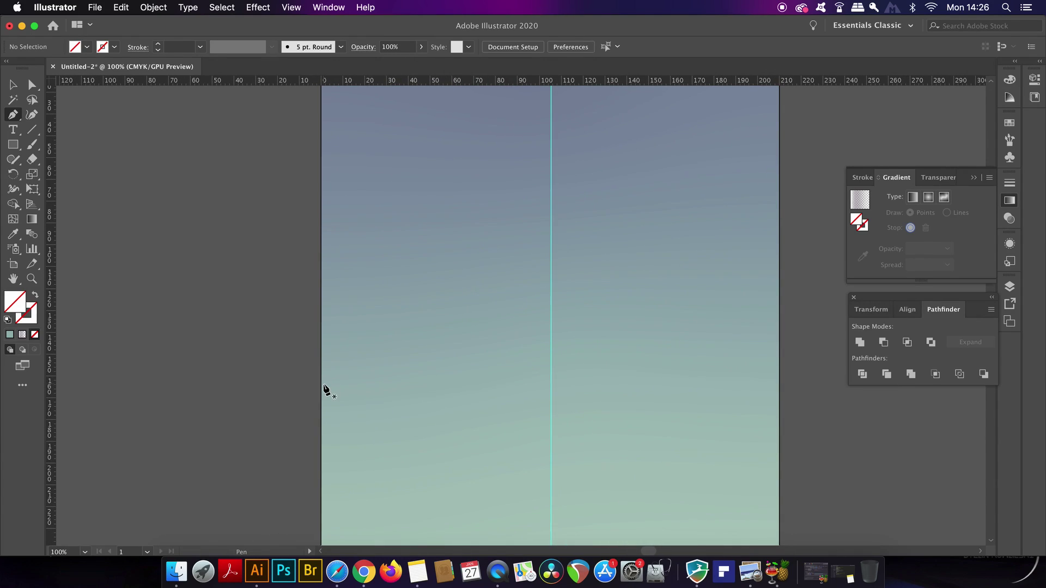
left_click_drag(322, 388, 439, 279)
key("space")
left_click(444, 270)
left_click(454, 271)
left_click(489, 242)
left_click_drag(536, 198, 554, 194)
left_click(551, 190)
Step: Continue the jagged ridge down the right slope to the artboard's right edge
left_click(580, 212)
left_click(587, 211)
left_click(597, 213)
left_click(620, 246)
left_click(654, 271)
left_click(663, 279)
left_click(682, 300)
left_click(700, 321)
left_click(701, 333)
left_click(715, 335)
left_click(778, 386)
Step: Add the bottom-right and bottom-left corners and close the mountain path, then zoom to 50%
key("super+minus")
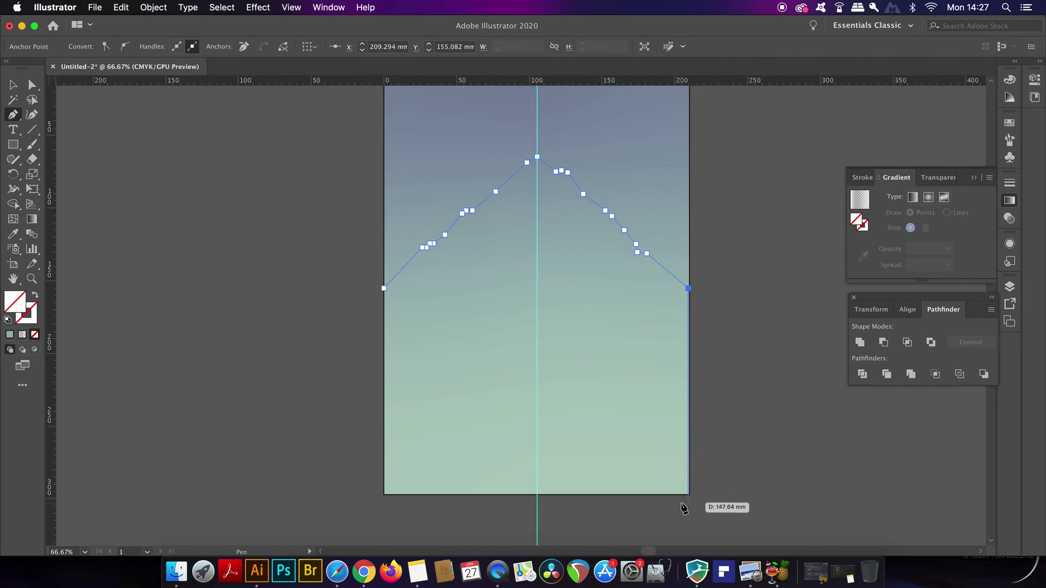
left_click(690, 495)
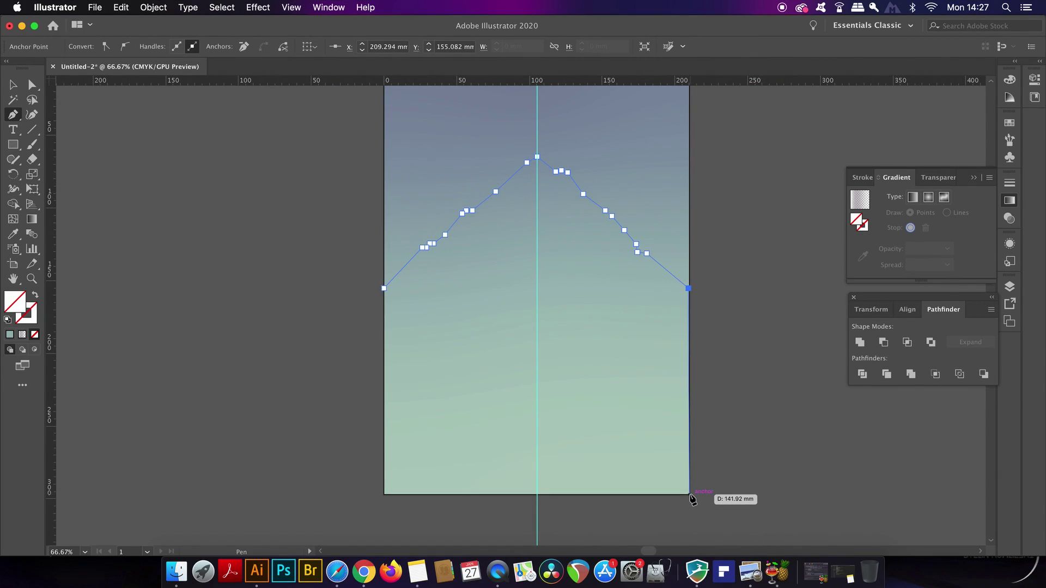
left_click(383, 496)
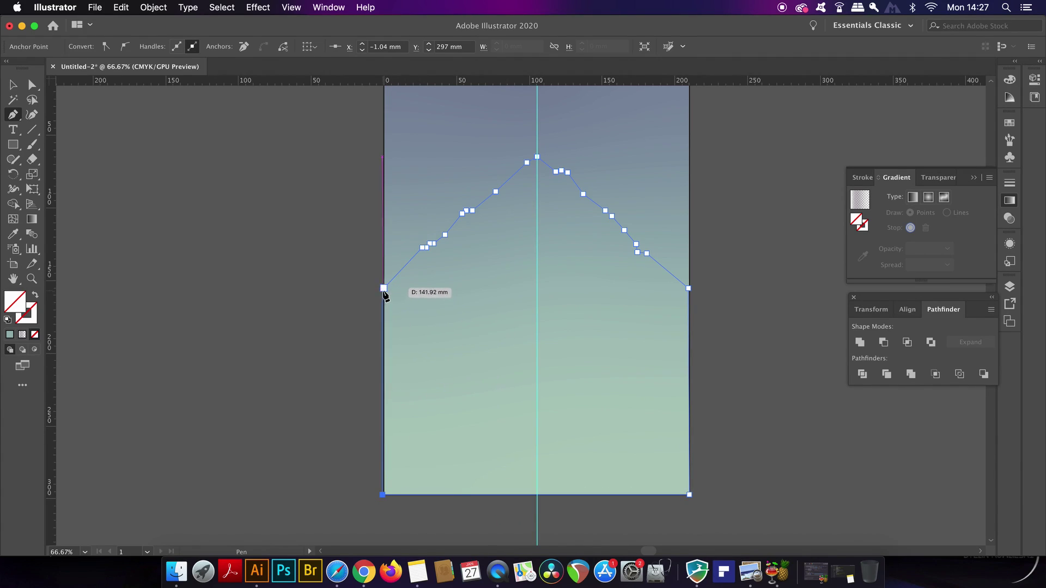
left_click(385, 290)
key("v")
key("super+minus")
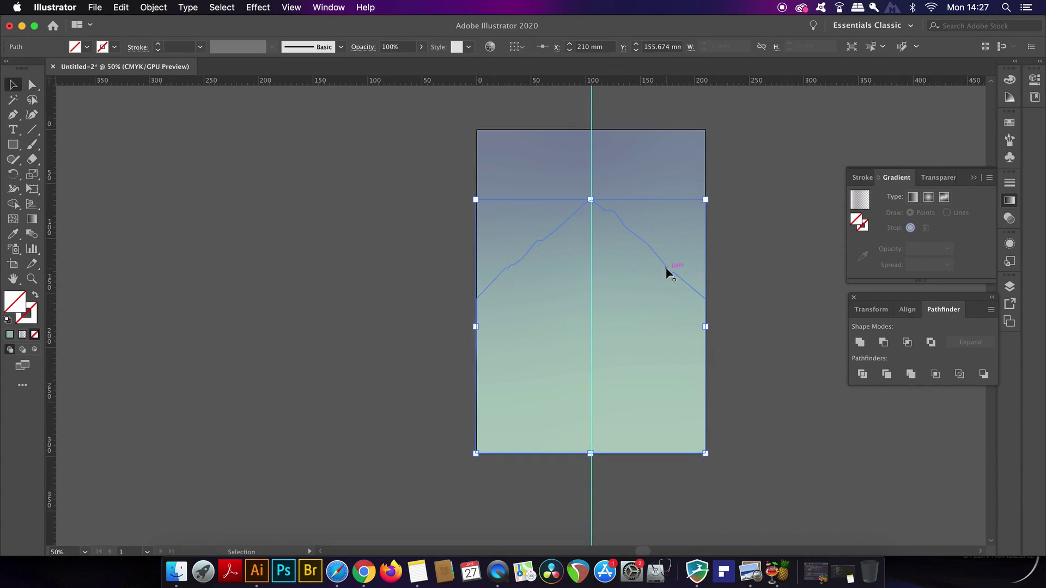
Step: Fill the mountain with a dark purple swatch from the Swatches panel and shift it lower
left_click(9, 335)
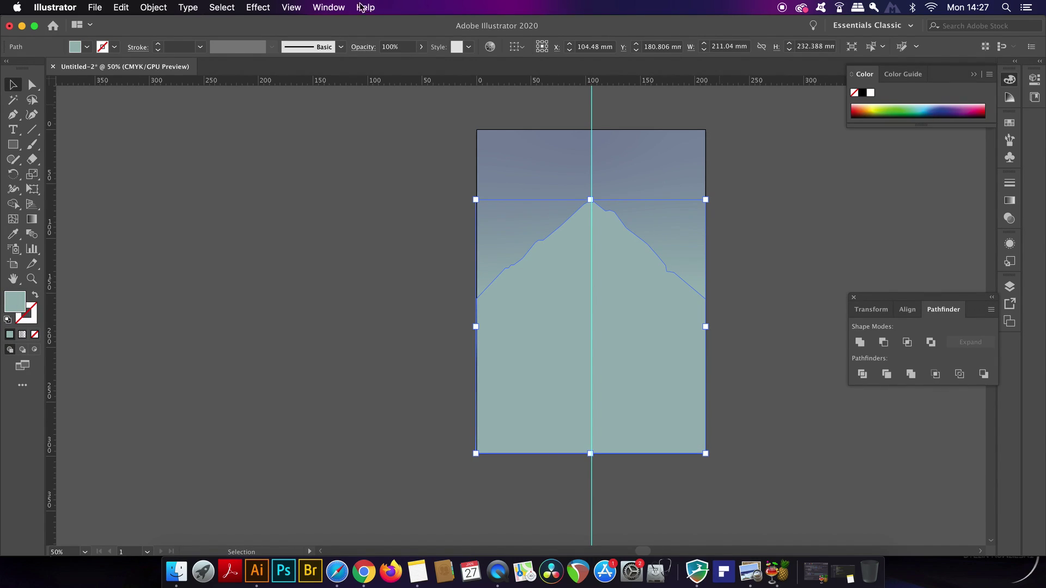
left_click(340, 7)
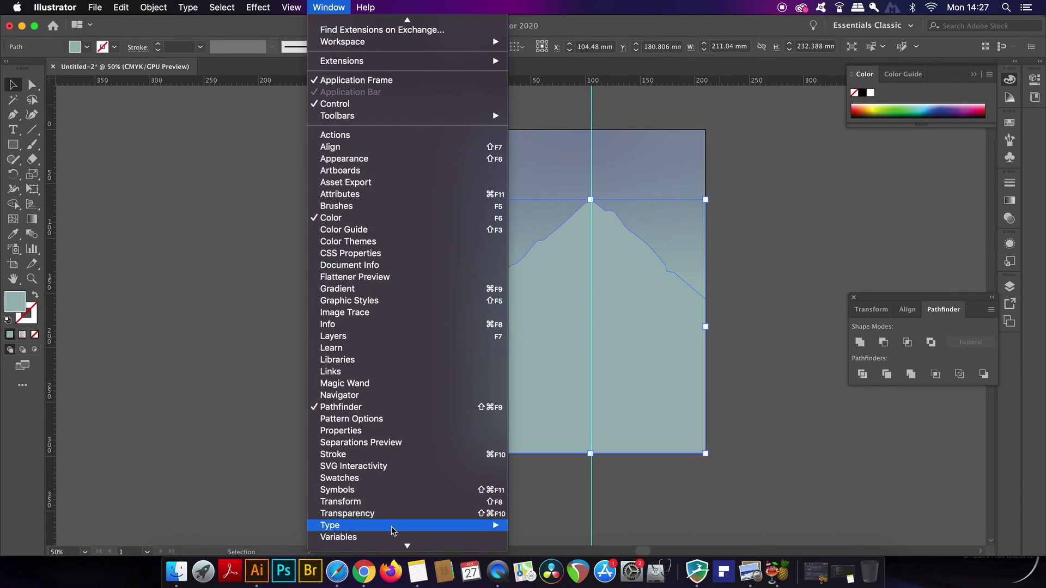
left_click(403, 479)
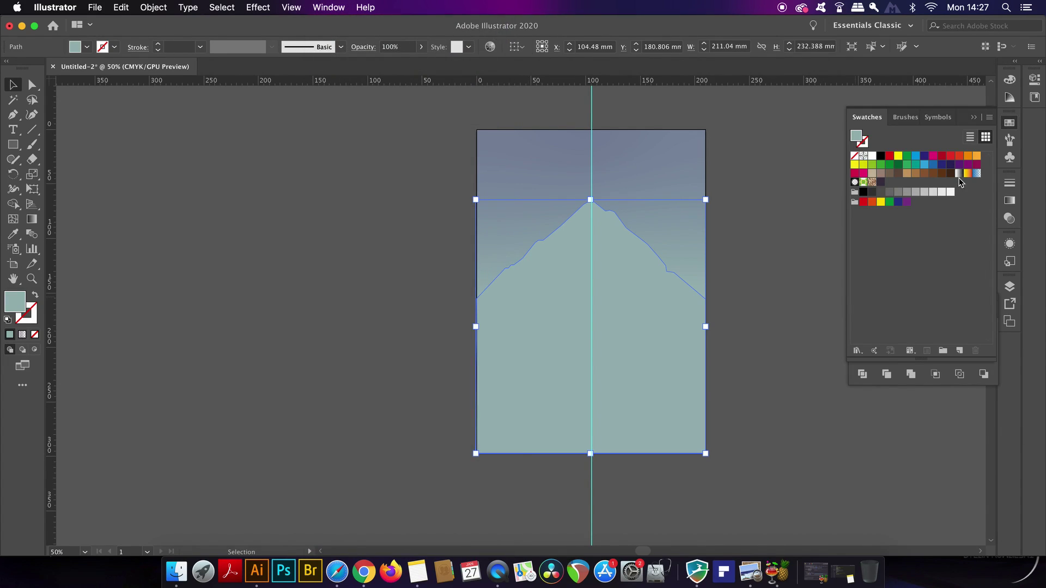
left_click(881, 182)
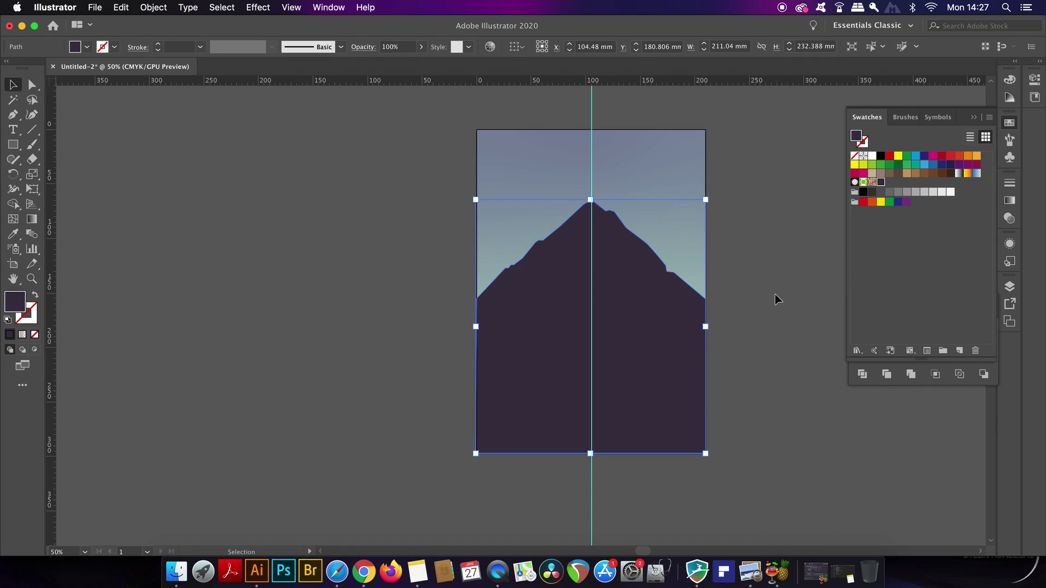
left_click(365, 312)
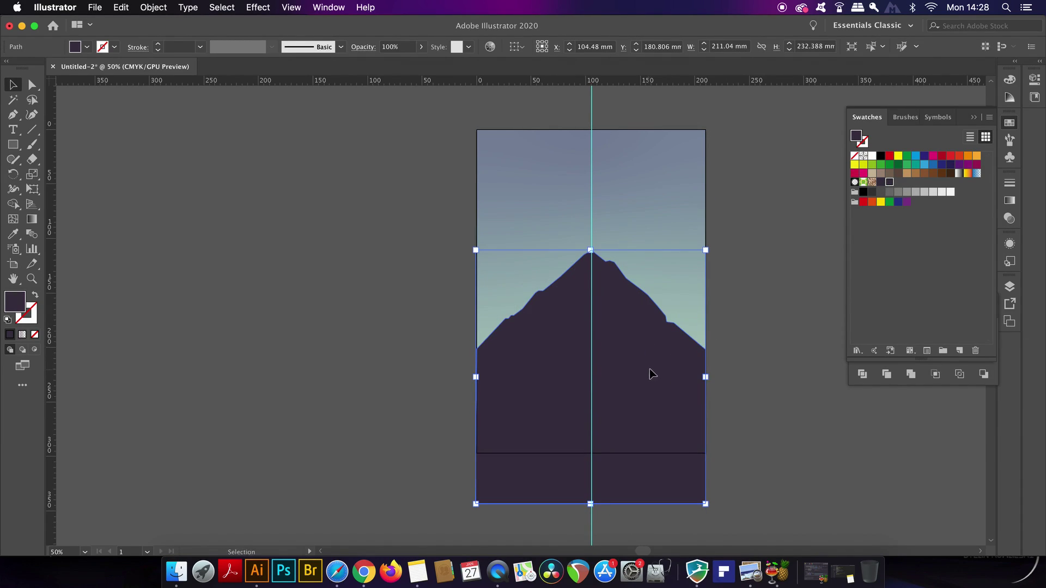
left_click(751, 347)
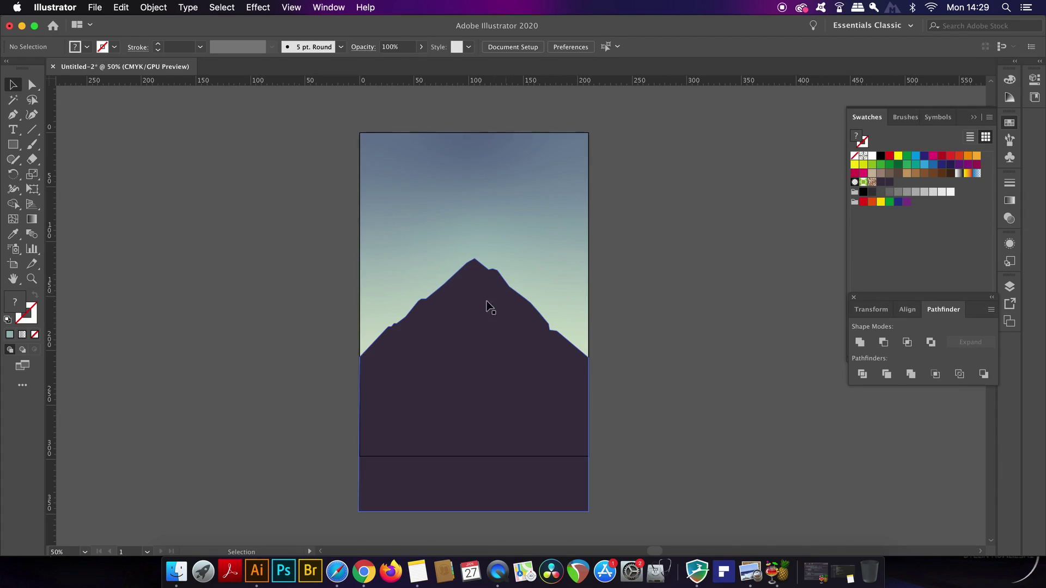
Step: Zoom in and start a Pen highlight path below the peak, zigzagging down the left ridge
scroll(443, 327, "up", 1)
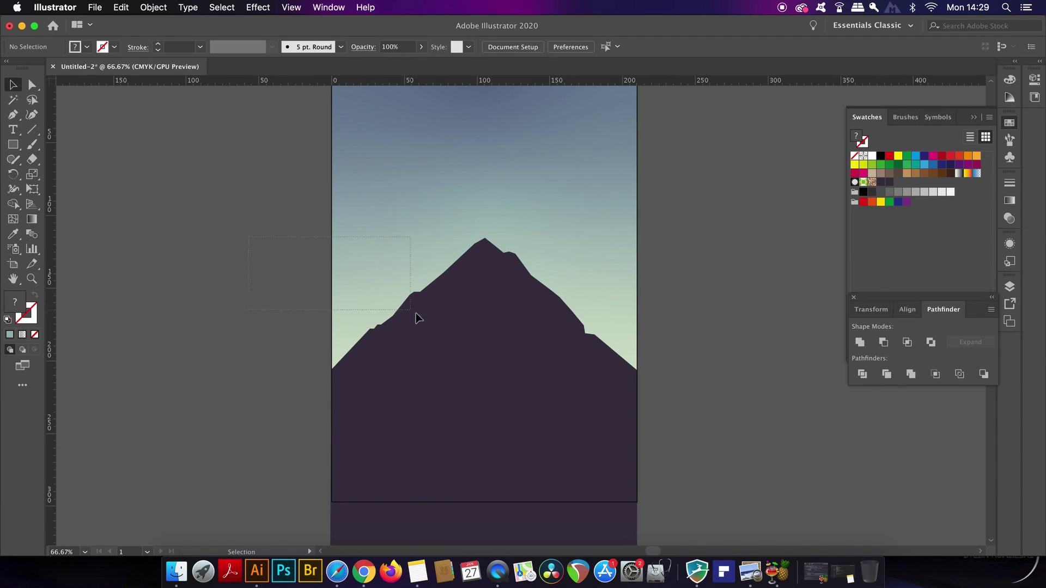
scroll(460, 304, "up", 2)
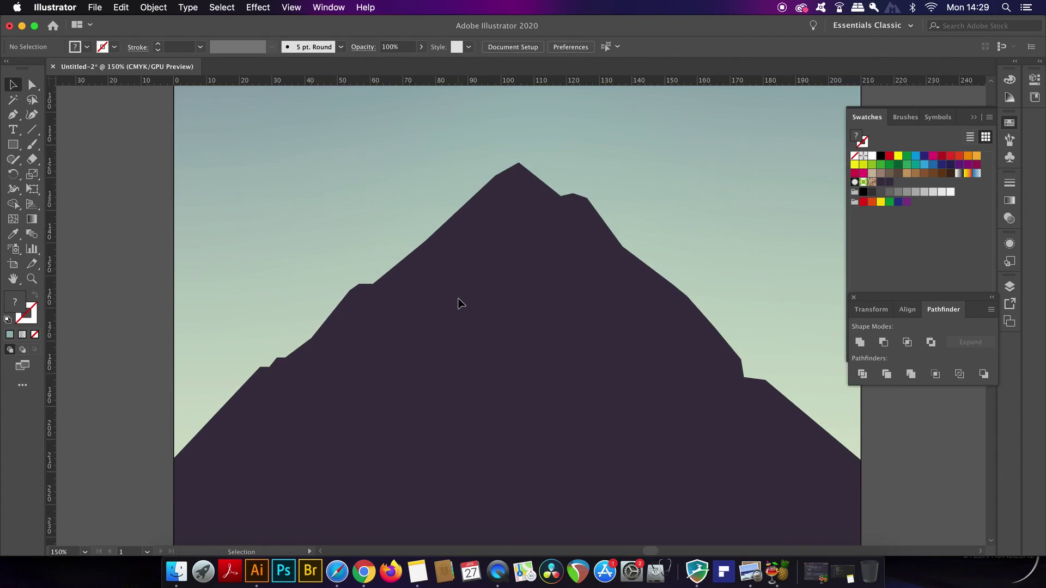
key("p")
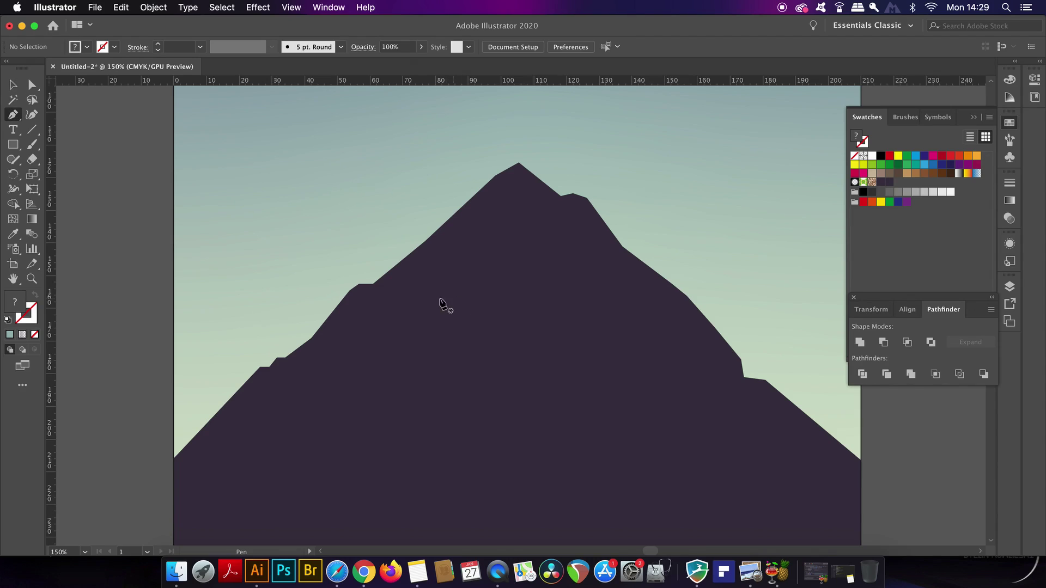
left_click(372, 287)
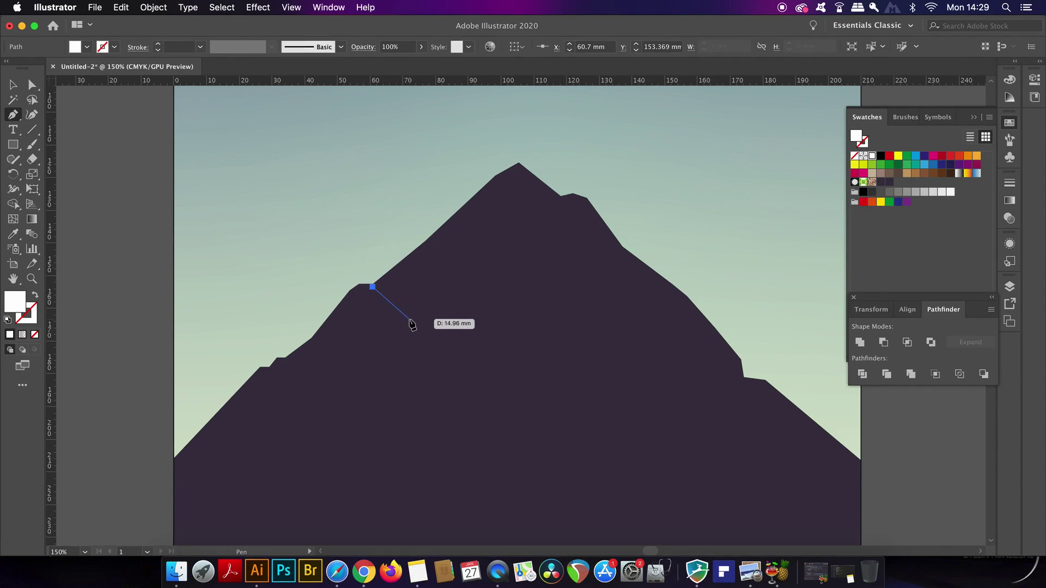
left_click(405, 315)
left_click(394, 339)
key("shift+x")
Step: Finish the zigzag back up to the ridge, close the shape, and give it a white fill
left_click(375, 320)
left_click(391, 348)
left_click(381, 367)
left_click(335, 307)
left_click(350, 291)
left_click(359, 284)
left_click(372, 287)
key("shift+x")
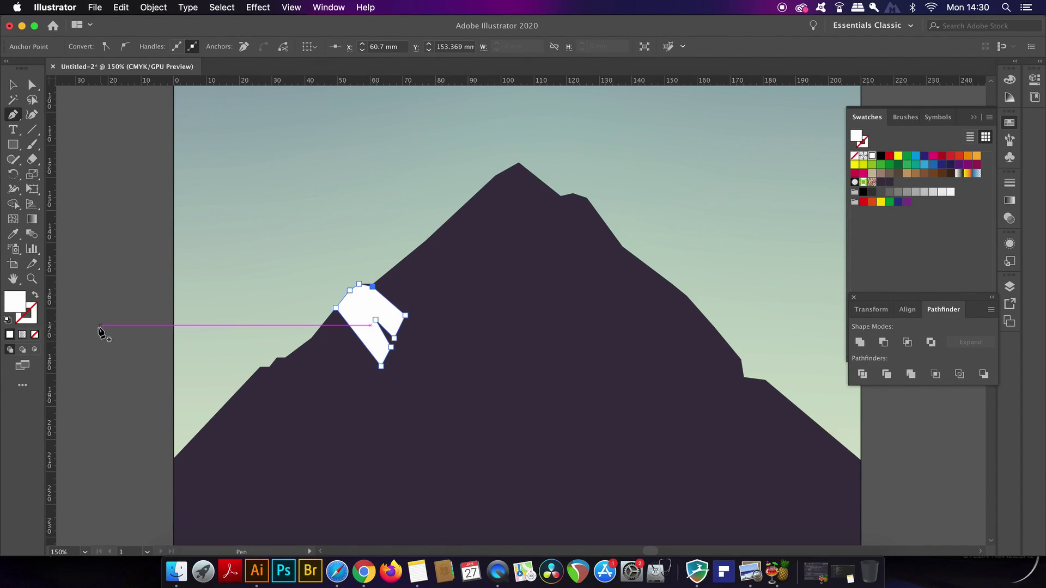
Step: Apply a white-to-transparent gradient with the right stop at 0% opacity and the midpoint moved right
left_click(22, 335)
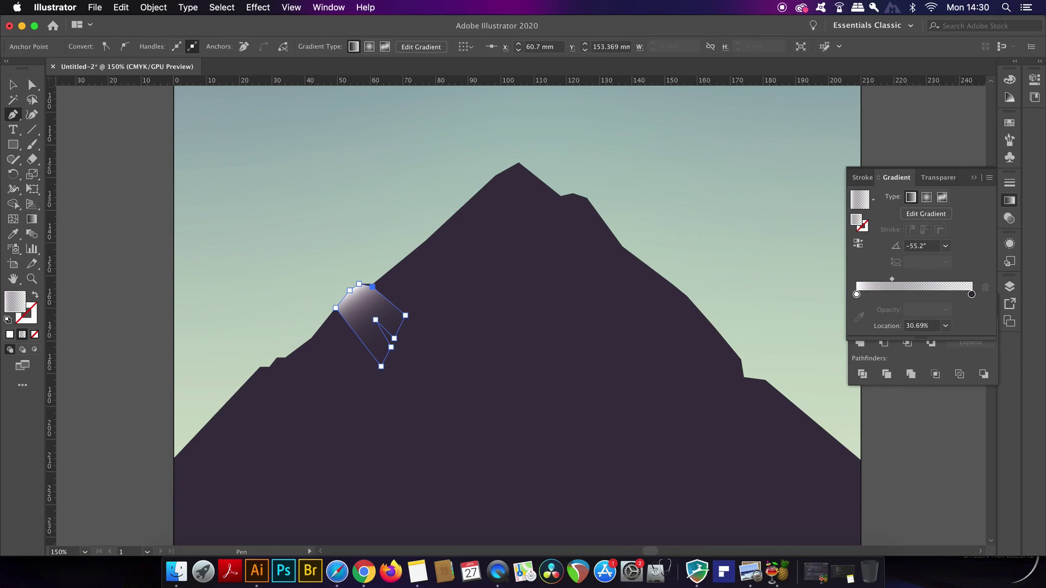
left_click(972, 295)
double_click(972, 294)
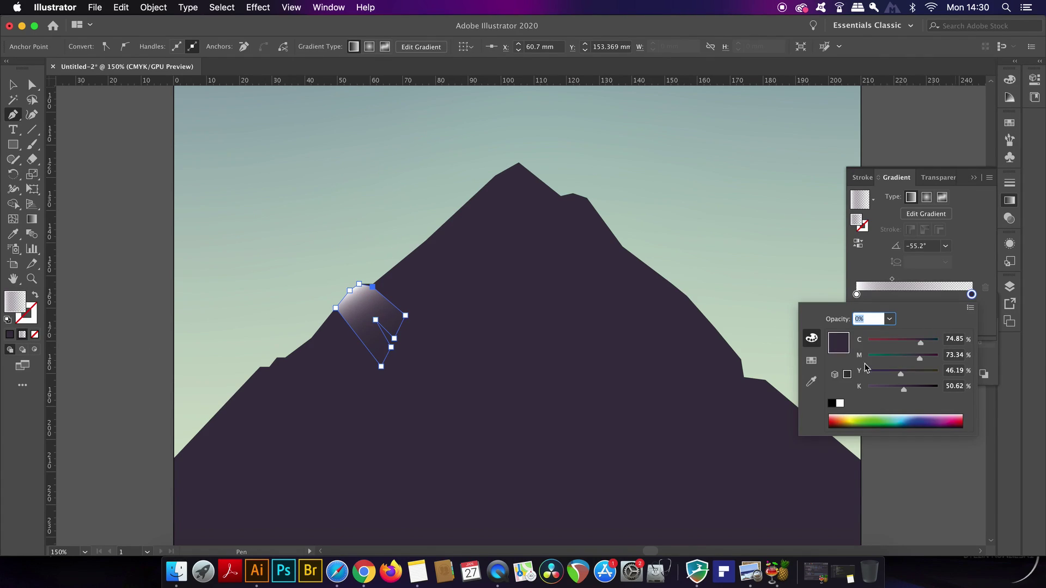
left_click(813, 362)
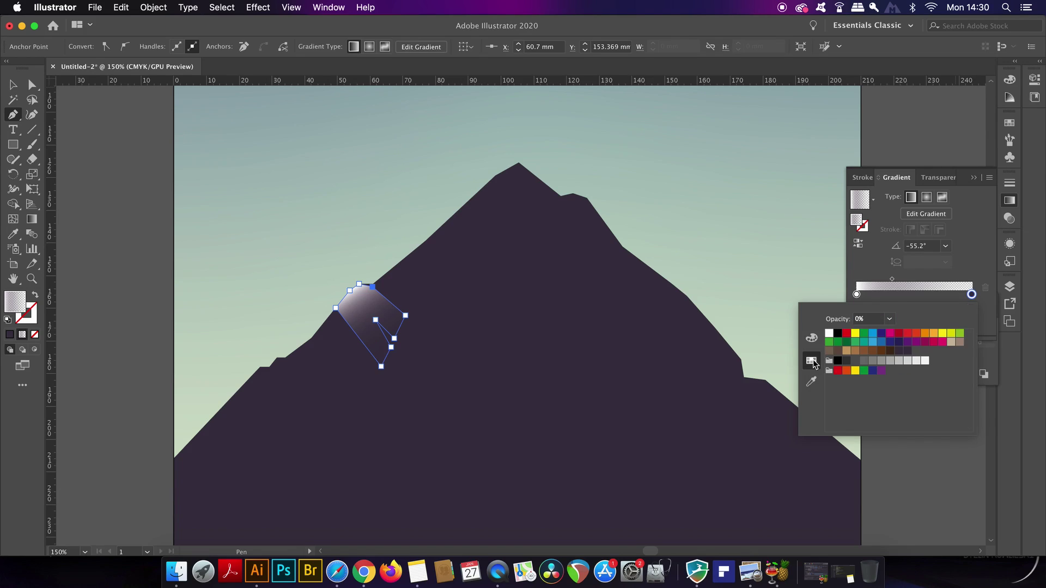
left_click(993, 297)
left_click(945, 310)
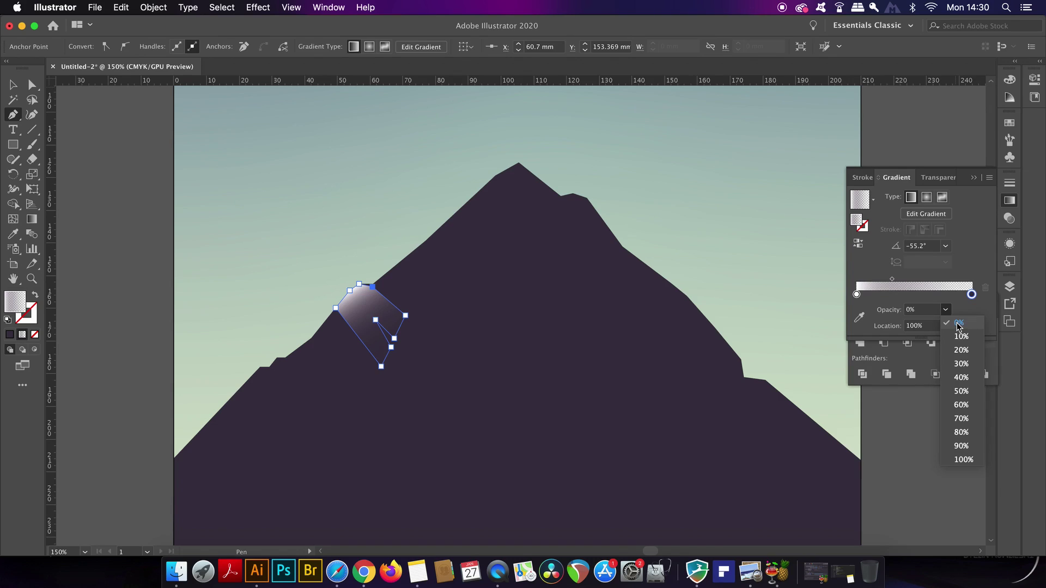
left_click(953, 276)
mouse_move(891, 281)
left_mouse_down()
mouse_move(929, 284)
mouse_move(875, 281)
mouse_move(886, 279)
left_mouse_up()
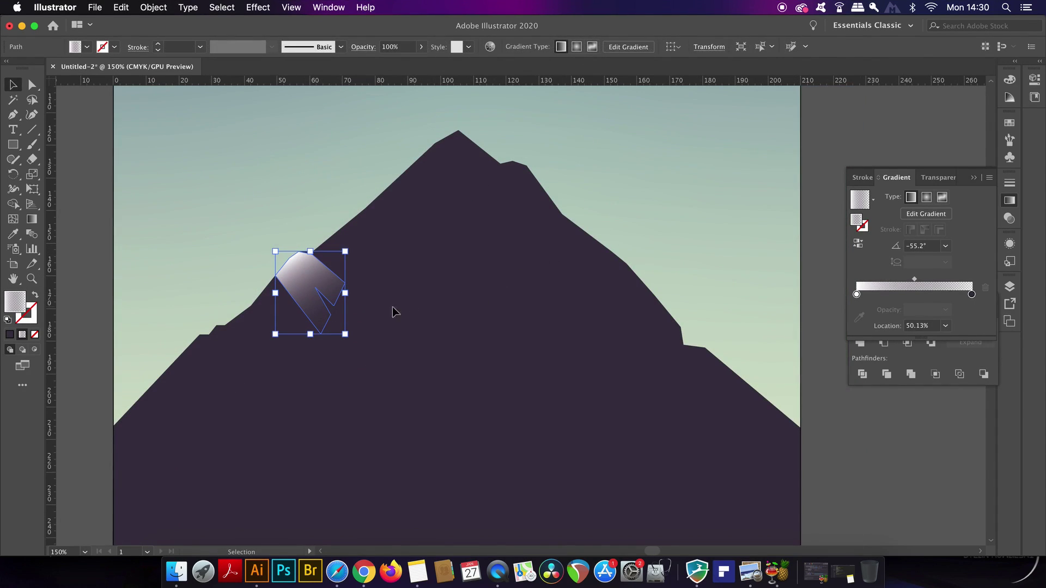
Step: Rotate the highlight's gradient with the Gradient tool so it runs along the ridge
key("g")
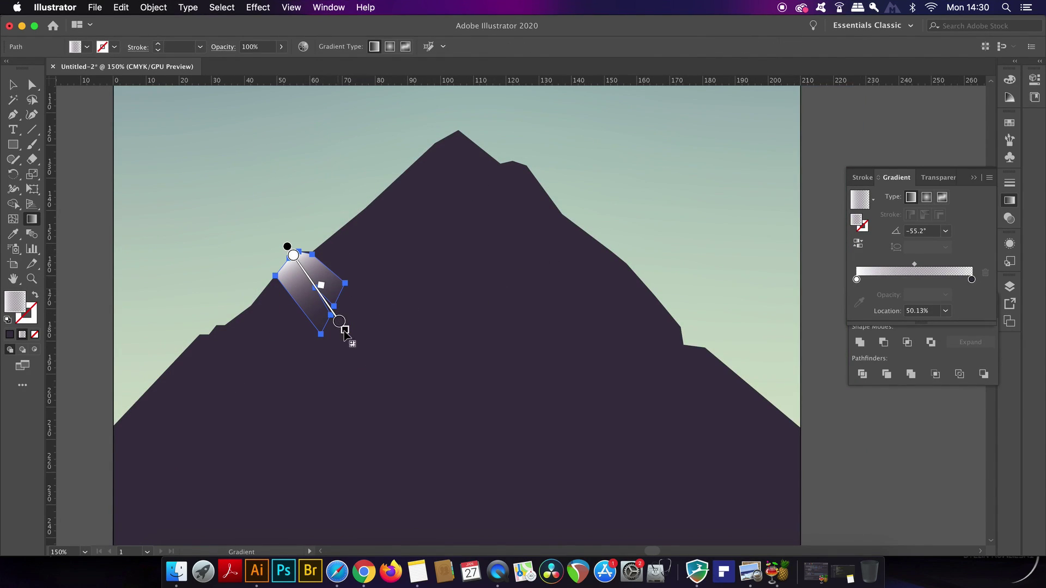
left_click(339, 323)
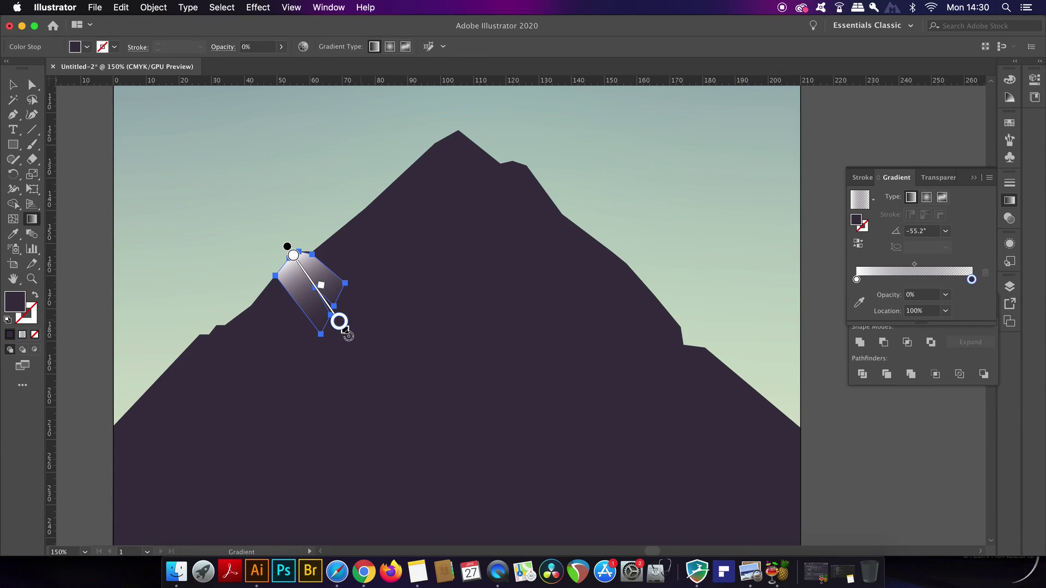
left_click_drag(380, 348, 379, 347)
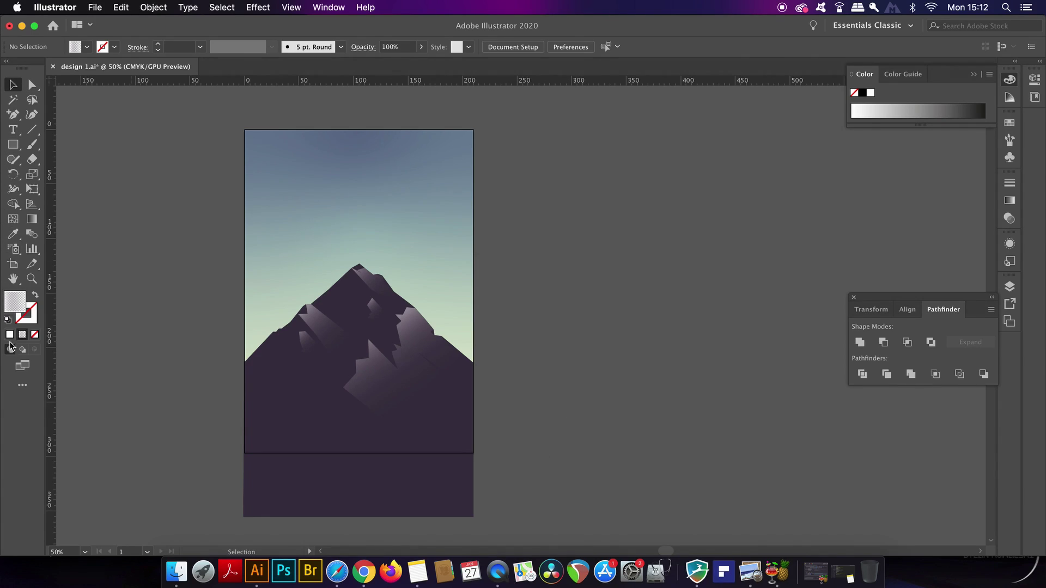
Step: Draw an unfilled, white-outlined circle of about 74.2 mm beside the artboard
left_click(10, 335)
left_click(34, 295)
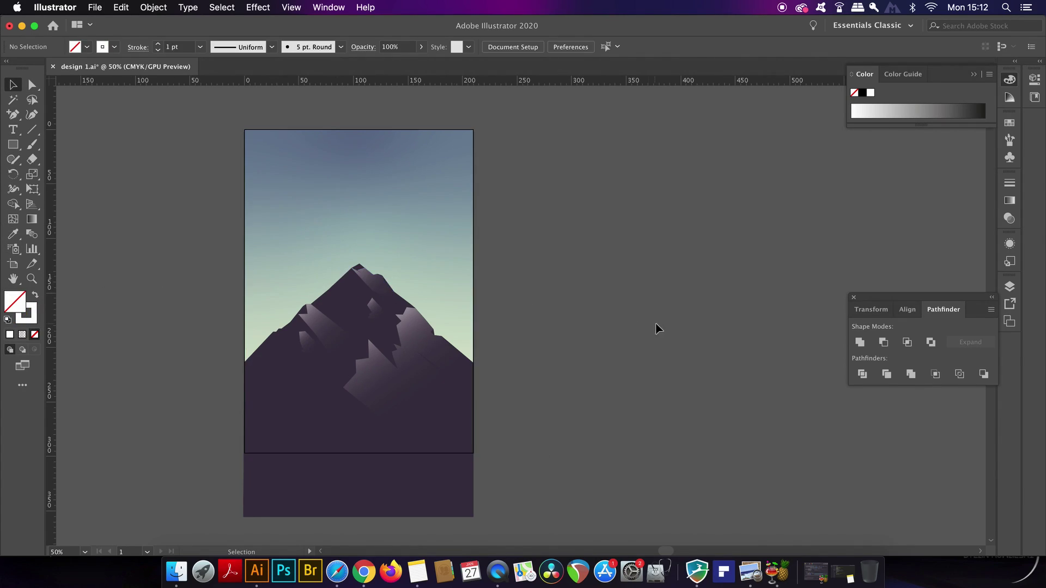
key("l")
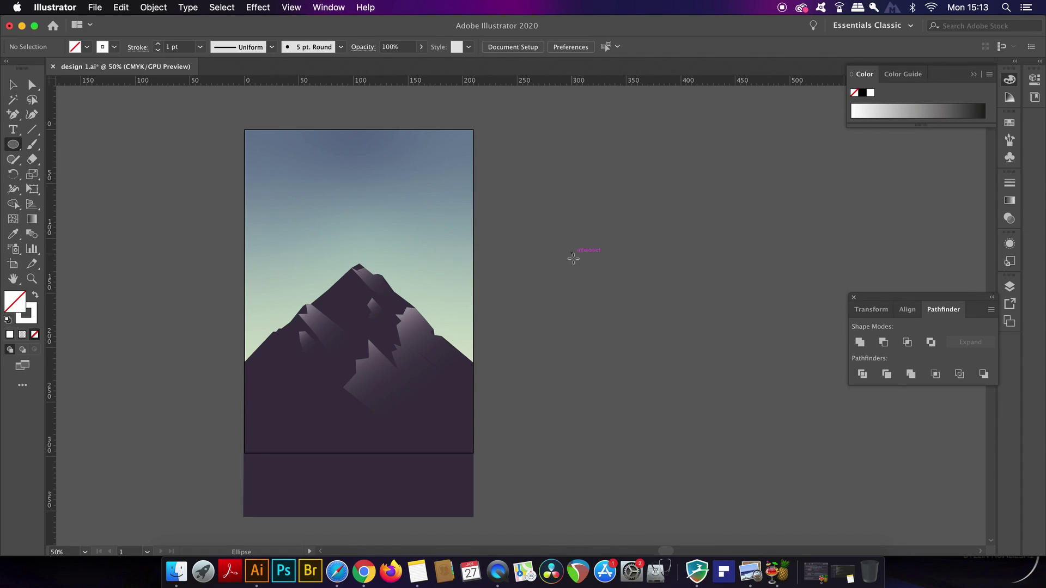
left_click_drag(572, 254, 635, 337)
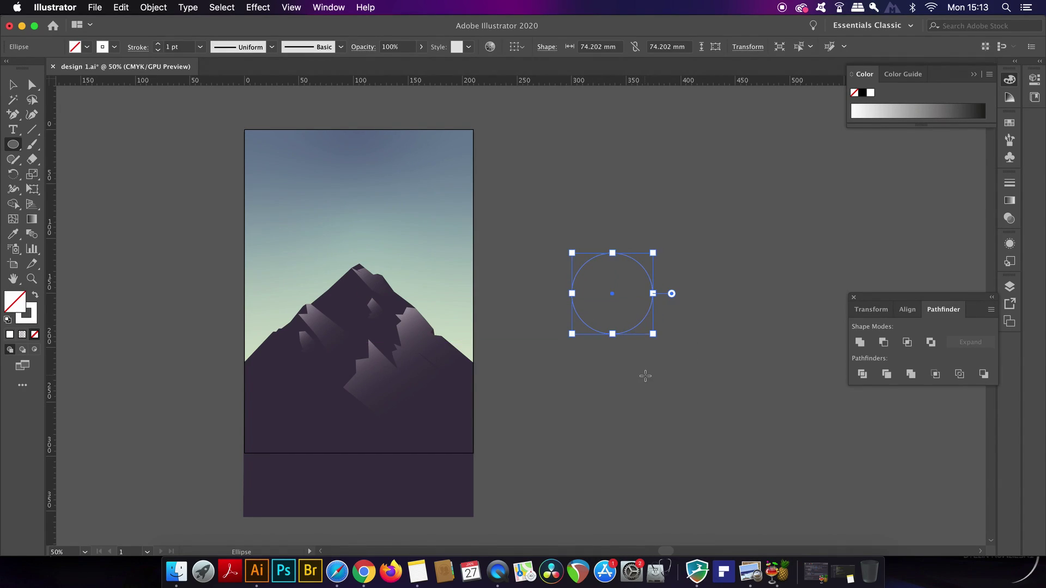
key("v")
left_click(647, 380)
Step: Duplicate the circle into an overlapping copy and nudge the two circles into offset positions
scroll(638, 339, "up", 1, "alt")
left_click(637, 327)
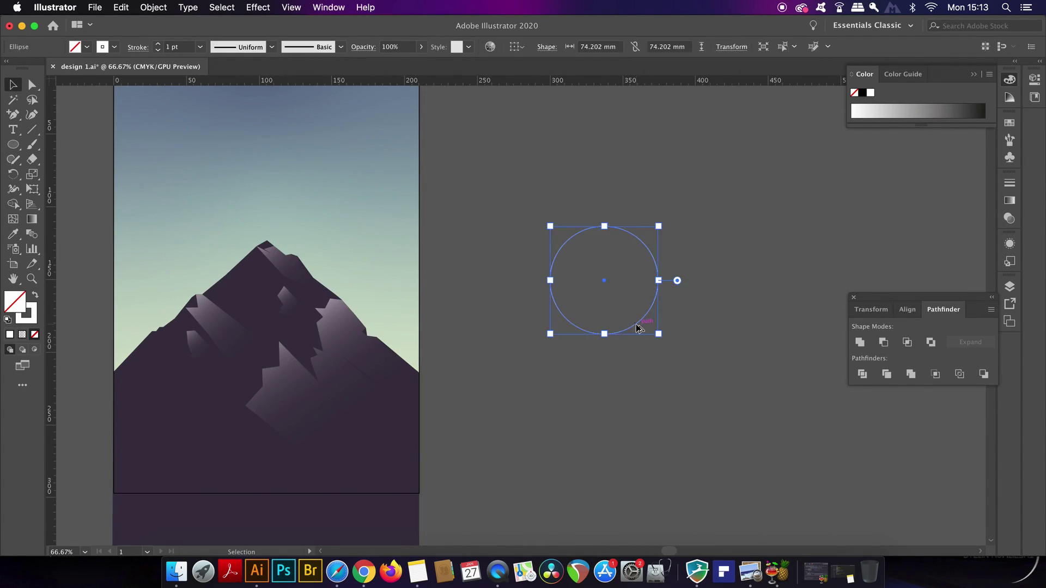
left_click_drag(636, 327, 621, 314)
scroll(705, 219, "left", 2)
left_click(703, 224)
left_click_drag(669, 277, 672, 281)
left_click(738, 283)
scroll(738, 282, "down", 1)
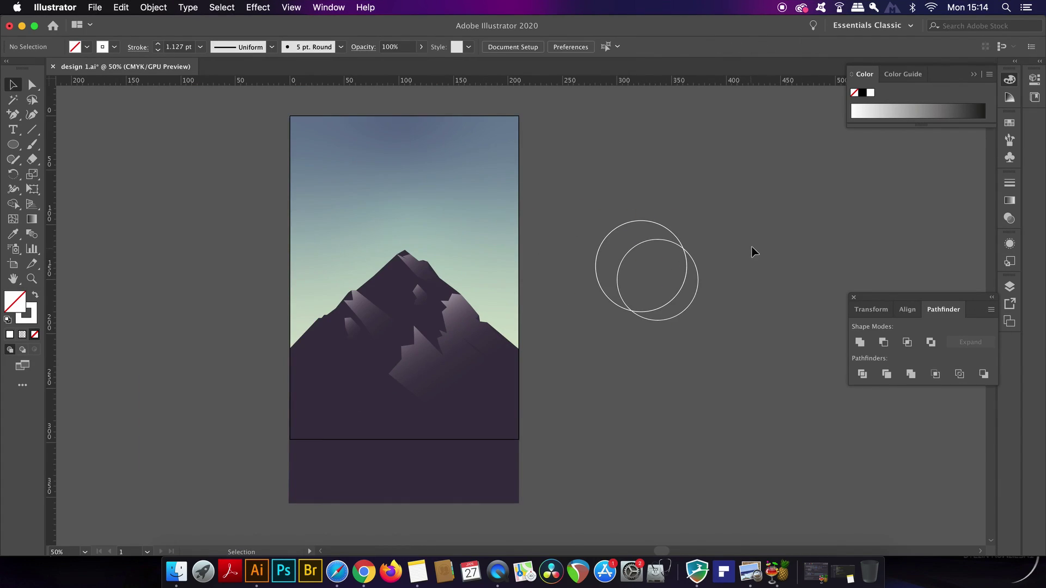
scroll(752, 247, "up", 1)
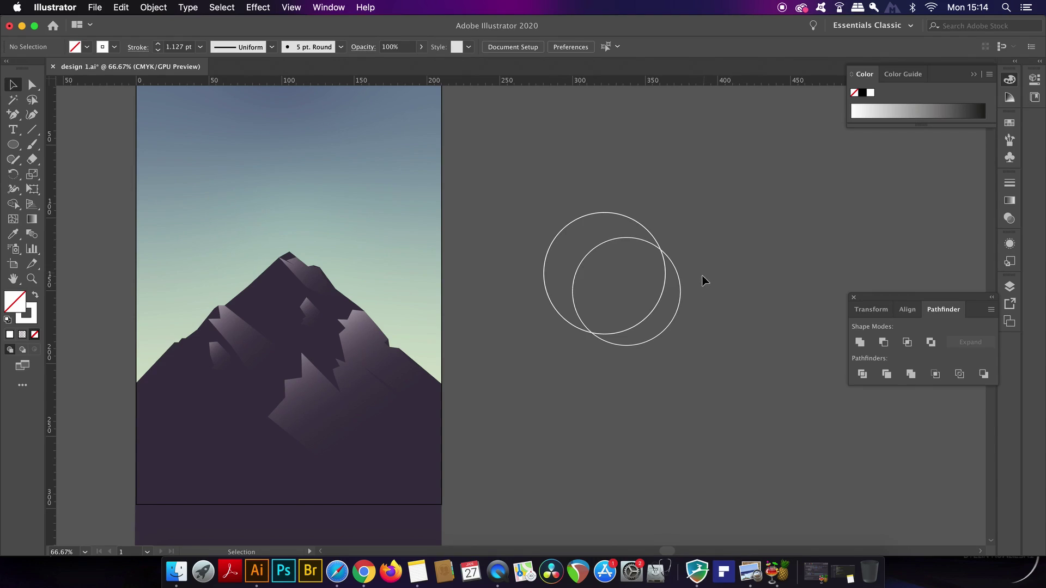
left_click_drag(678, 315, 682, 318)
Step: Select both circles and apply Pathfinder Minus Front to leave a crescent
left_click(756, 318)
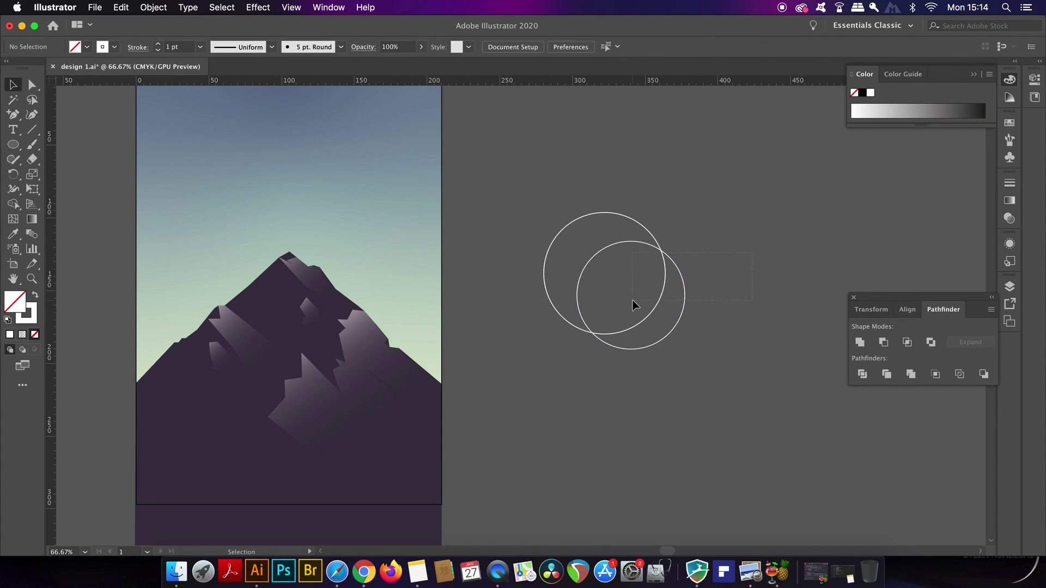
key("super+a")
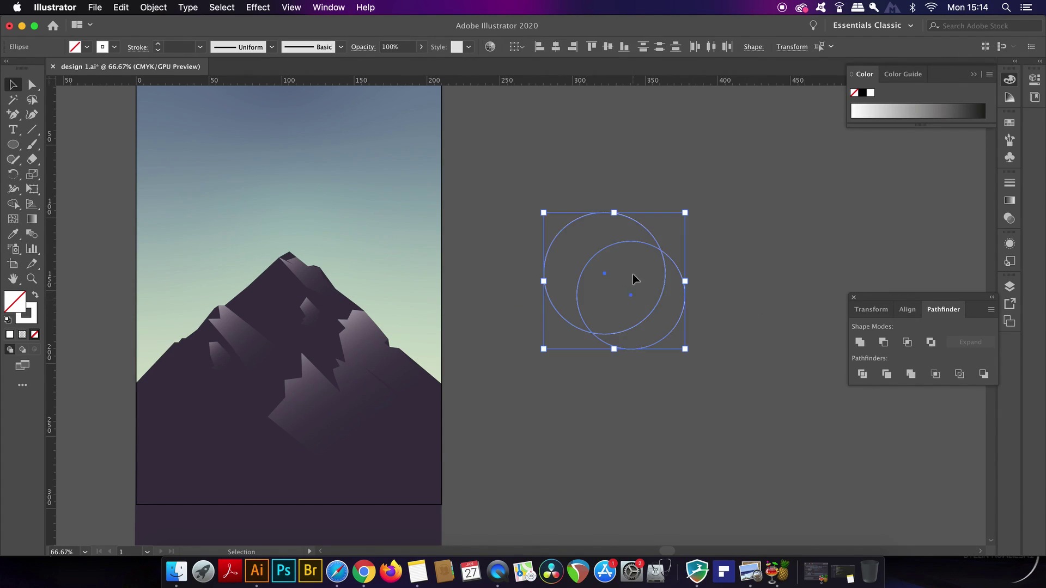
left_click(884, 342)
left_click(768, 313)
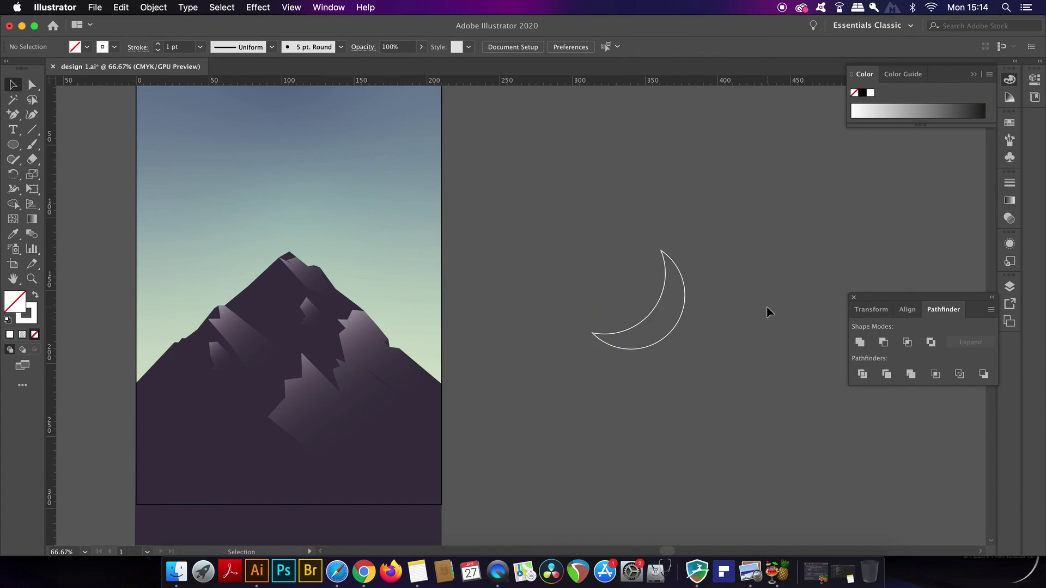
Step: Make the crescent solid white and move it into the sky above the peak
left_click(686, 313)
key("shift+x")
left_click(747, 319)
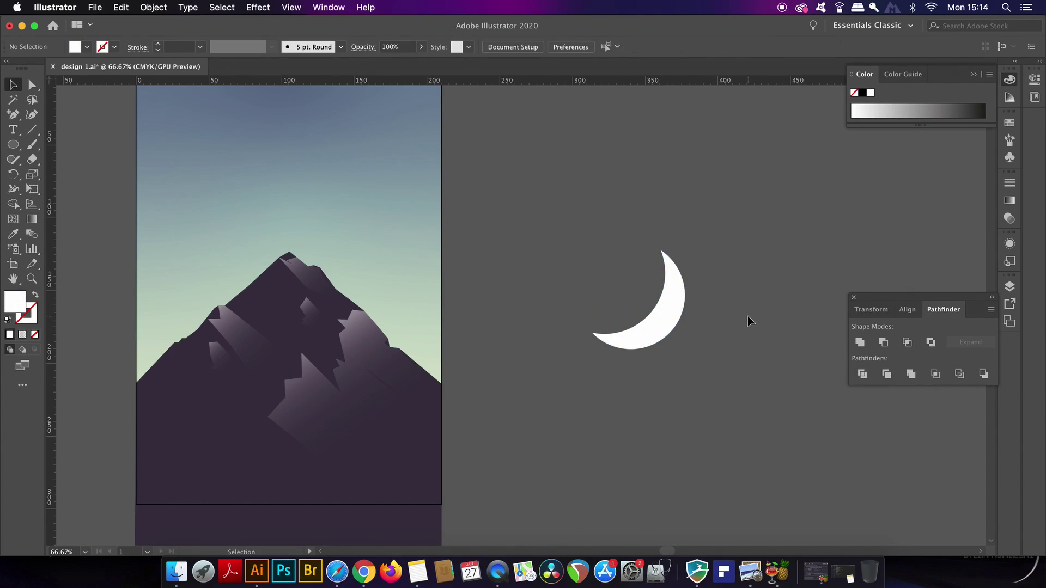
scroll(747, 321, "down", 1)
left_click_drag(693, 315, 403, 249)
Step: Fine-tune the crescent's position above the peak and set its opacity to 60%
left_click(544, 262)
key("super+minus")
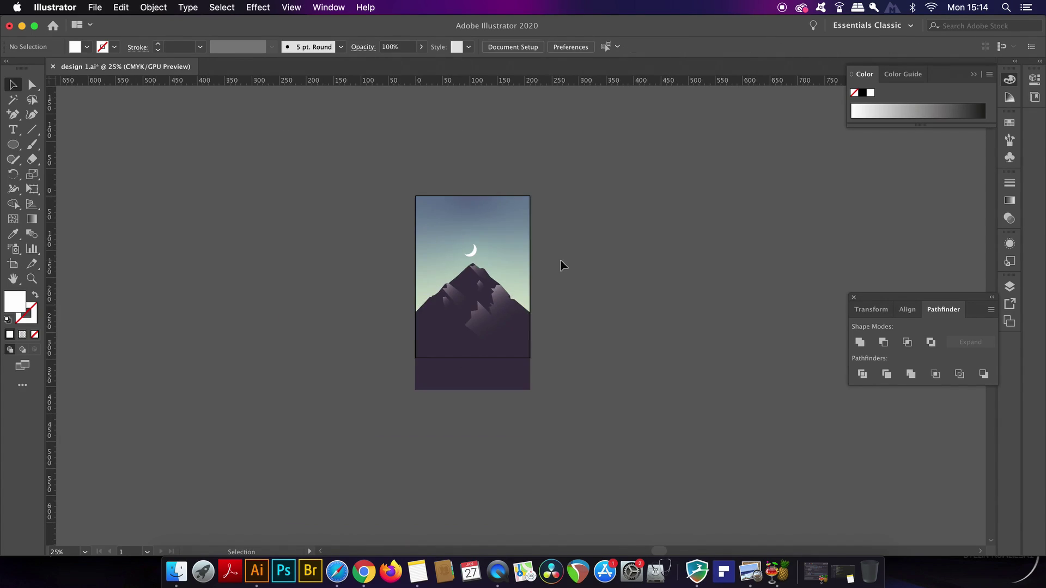
scroll(496, 261, "up", 4)
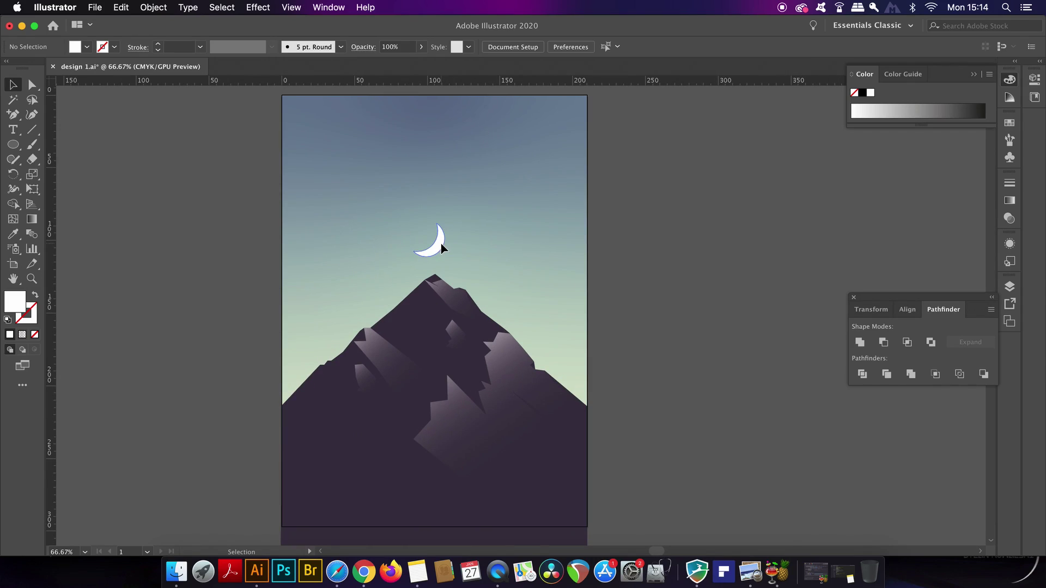
left_click_drag(442, 244, 446, 225)
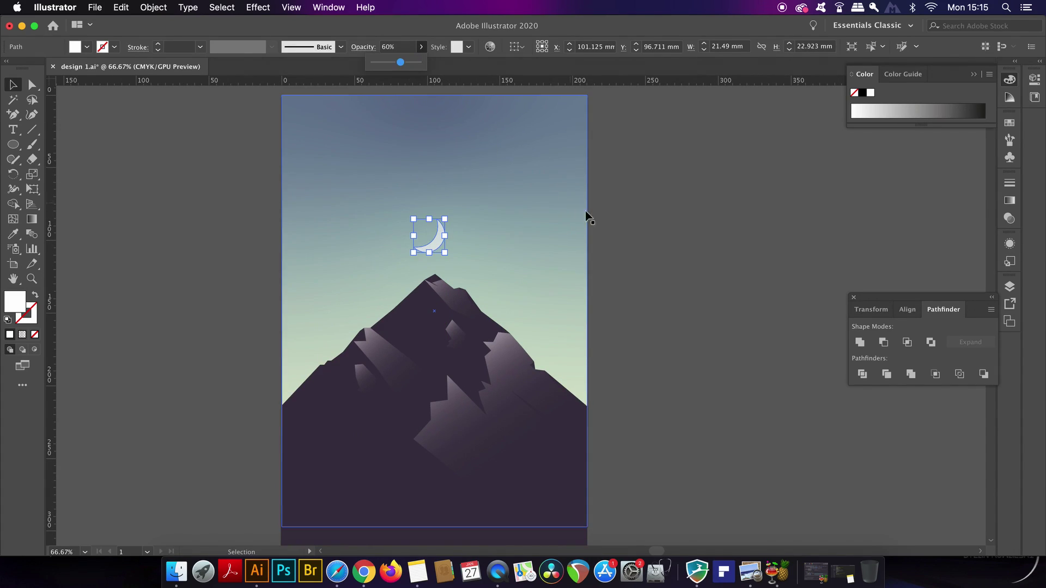
left_click(641, 239)
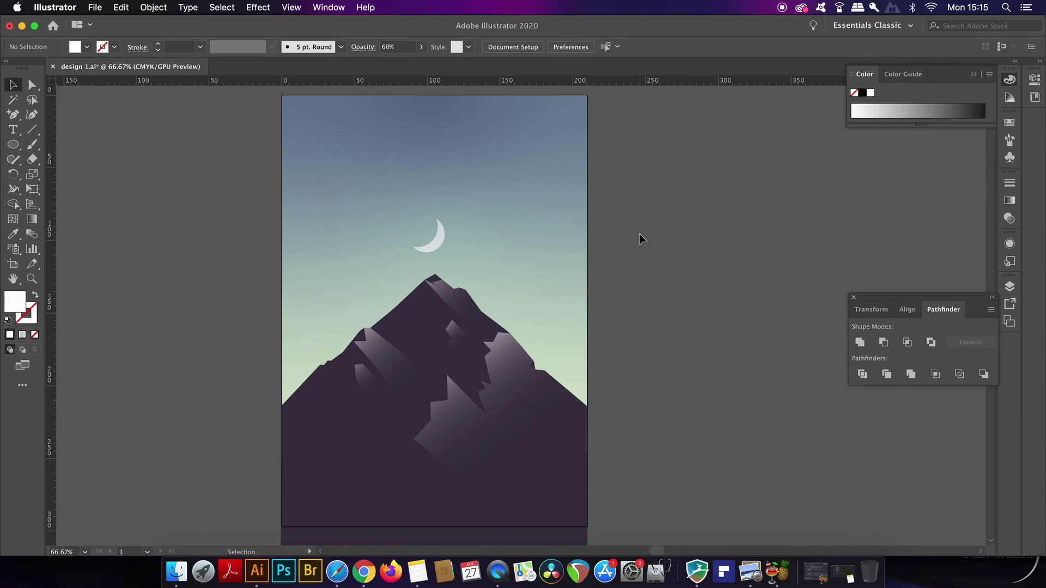